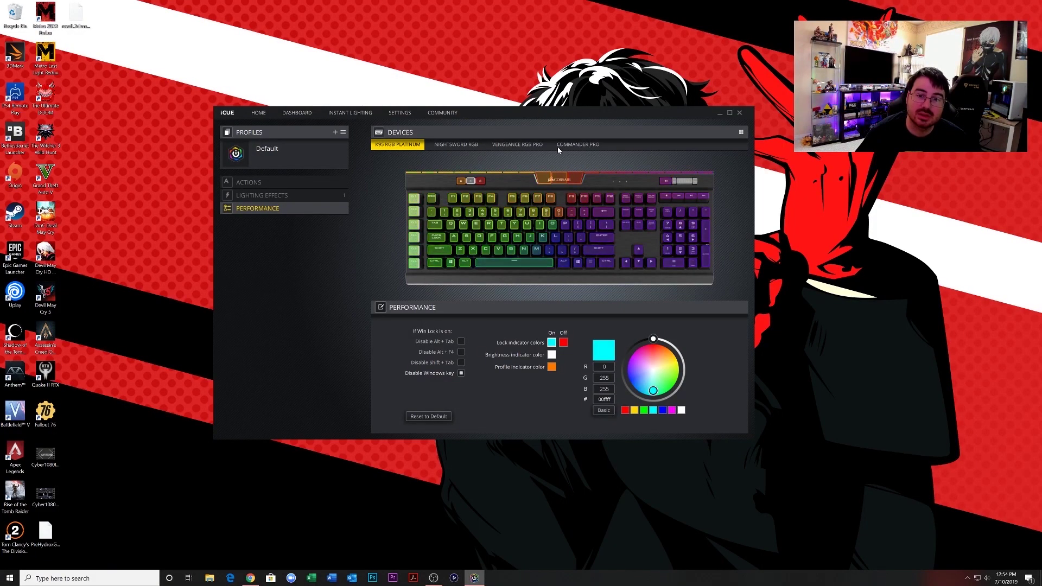
# - Rename the Commander Pro's Fan #6 to 'Pump' and set all fans to the Extreme preset
pyautogui.click(572, 146)
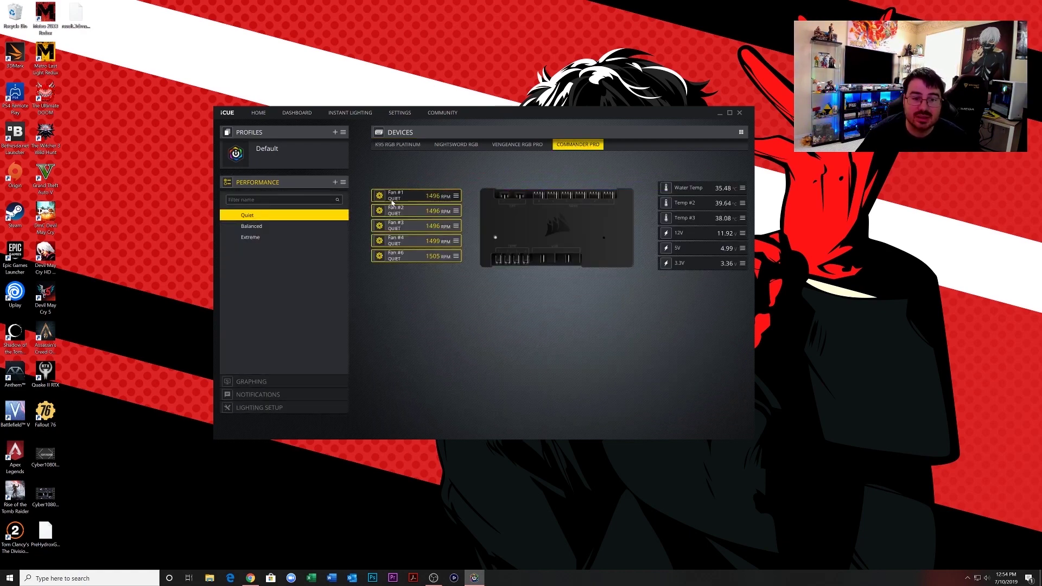
pyautogui.doubleClick(403, 257)
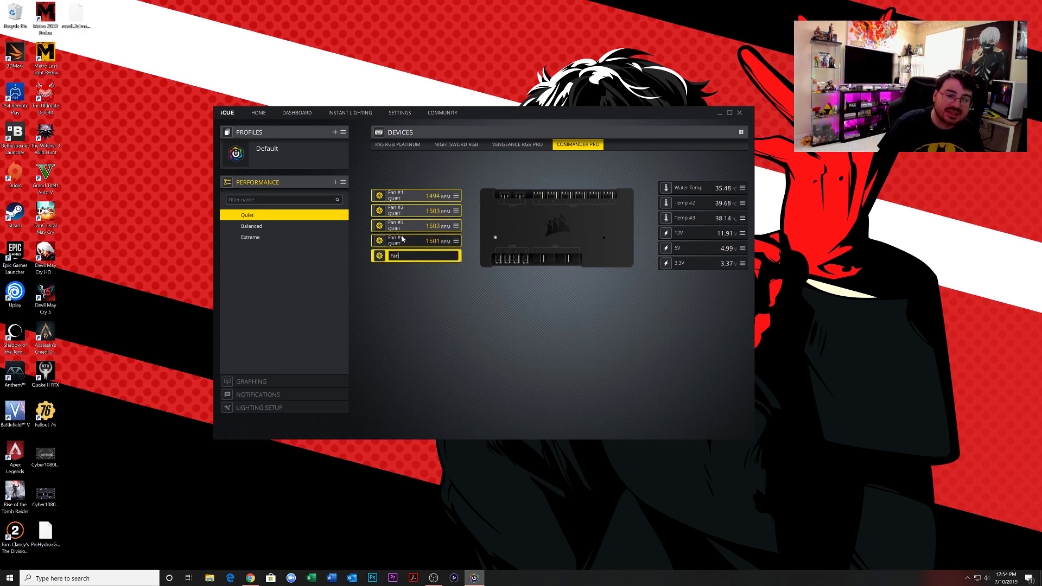
pyautogui.write('Pump')
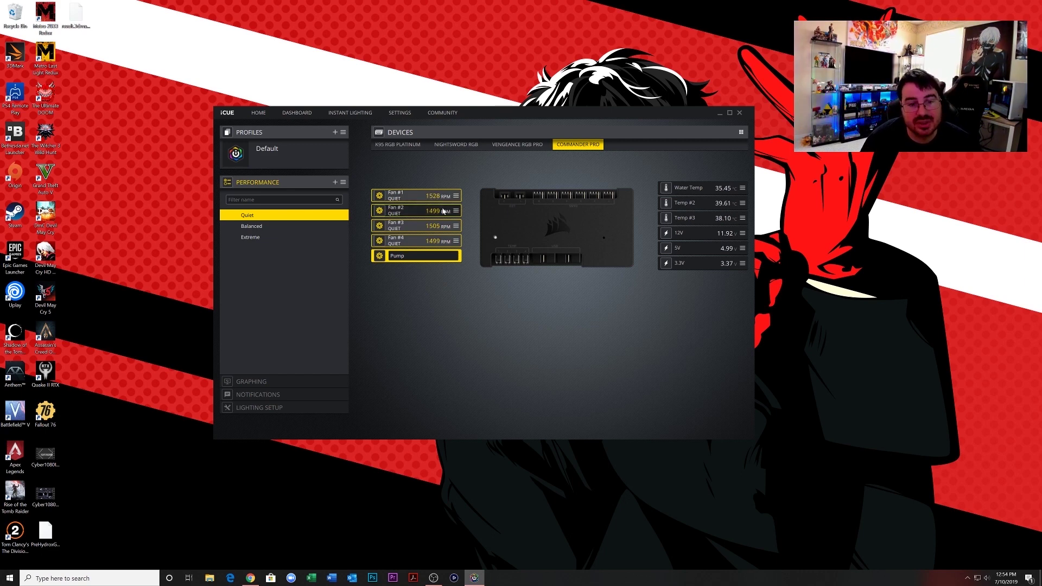
pyautogui.click(451, 288)
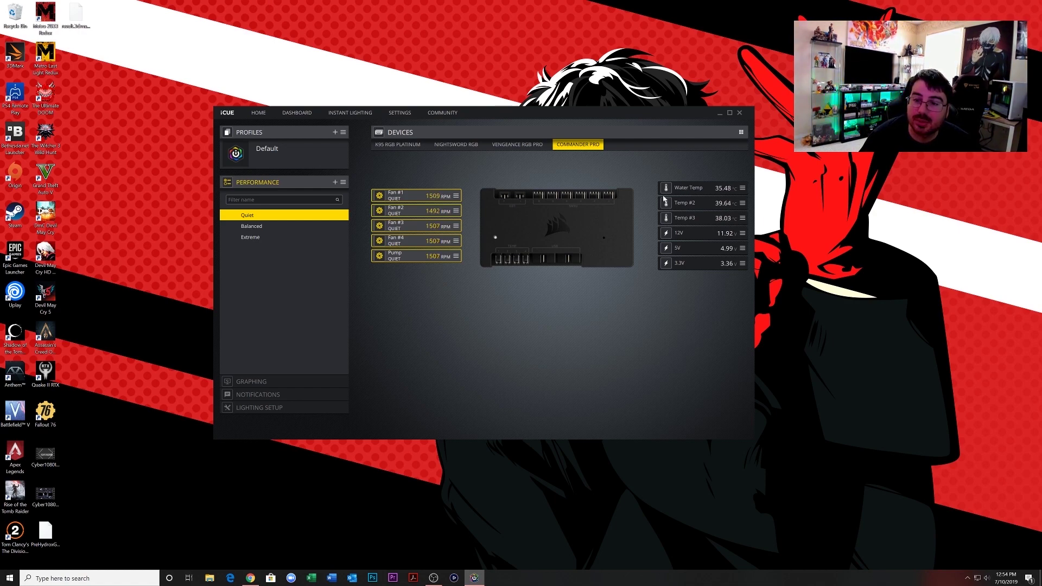
pyautogui.click(260, 237)
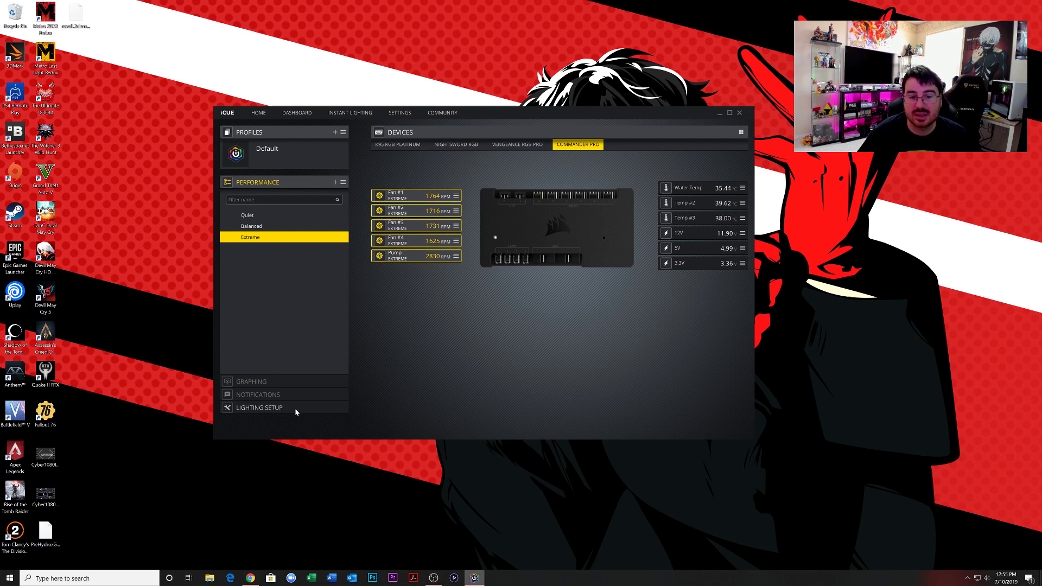
# - Open the Lighting Setup page and scroll Lighting Channel 1's device type list toward Hydro X Series
pyautogui.click(253, 409)
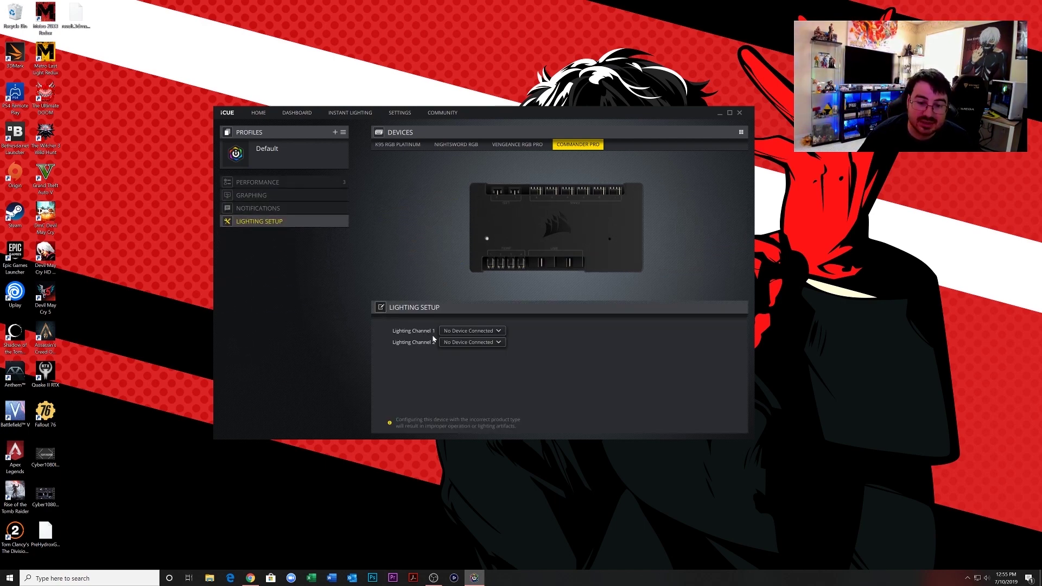
pyautogui.click(498, 330)
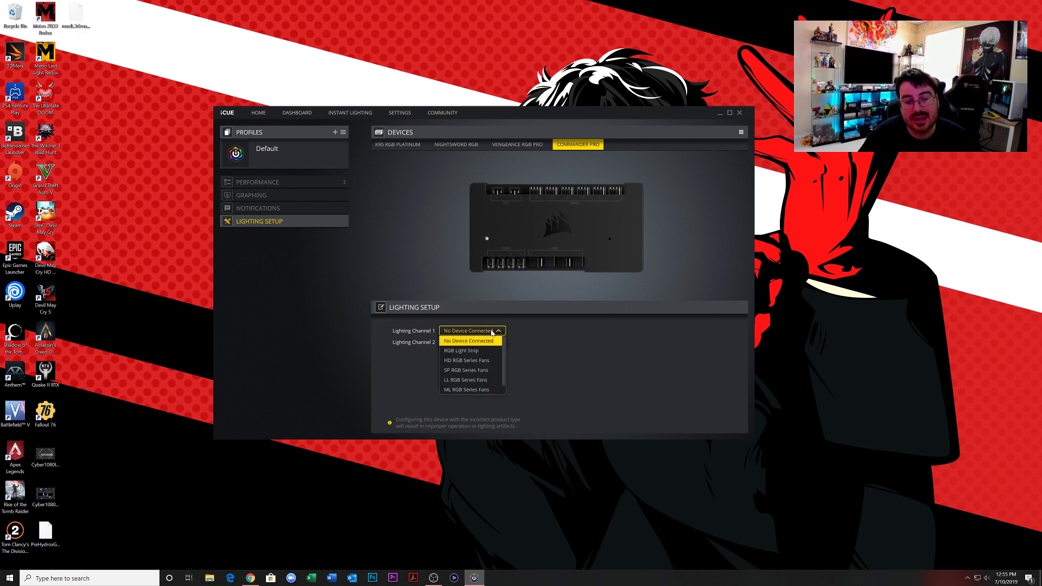
pyautogui.click(512, 328)
pyautogui.click(498, 331)
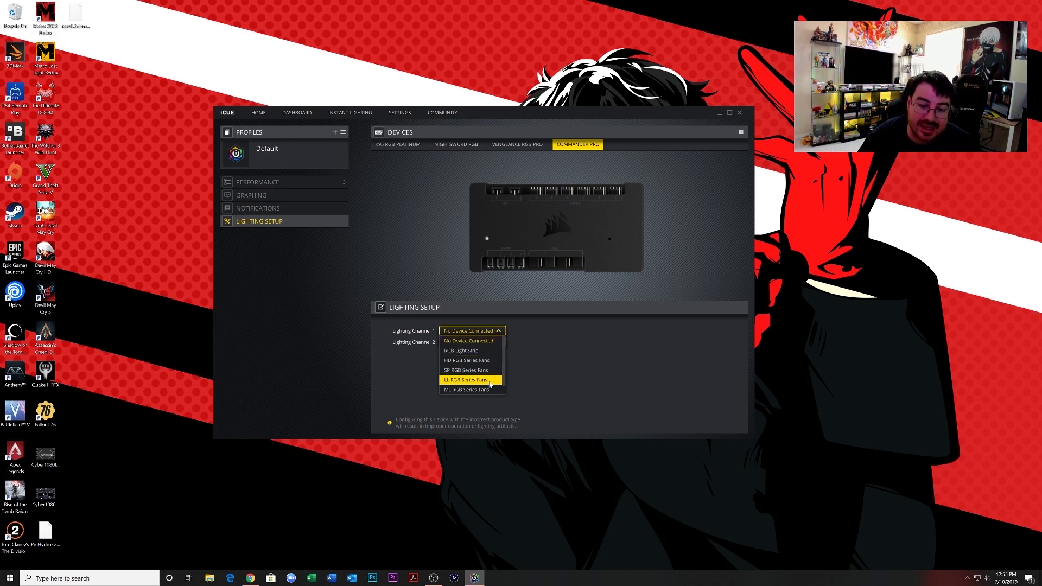
pyautogui.scroll(-1, 490, 382)
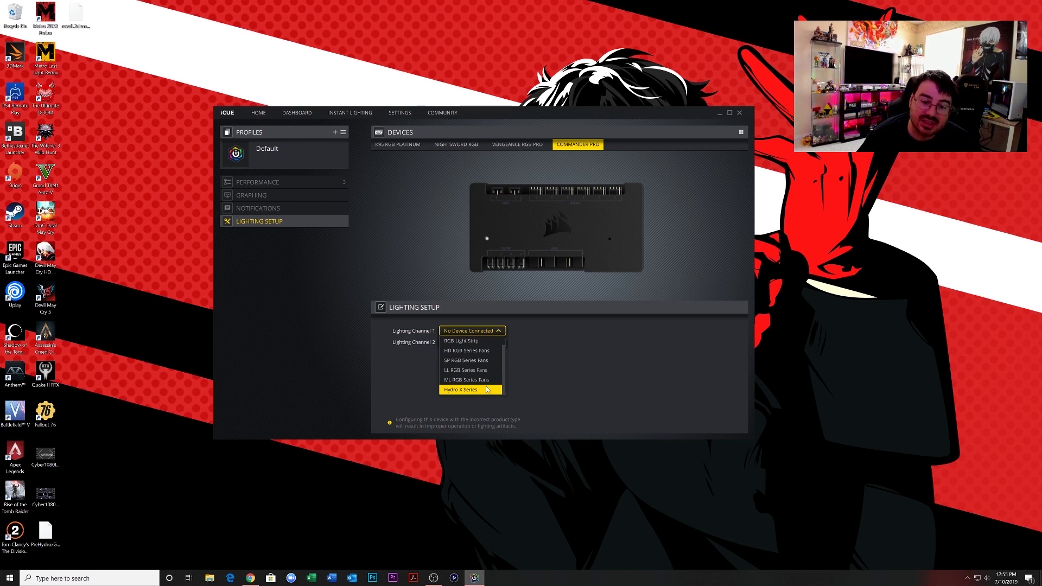
# - Set Lighting Channel 1 to Hydro X Series with 1 GPU Block Connected as the first device
pyautogui.click(483, 390)
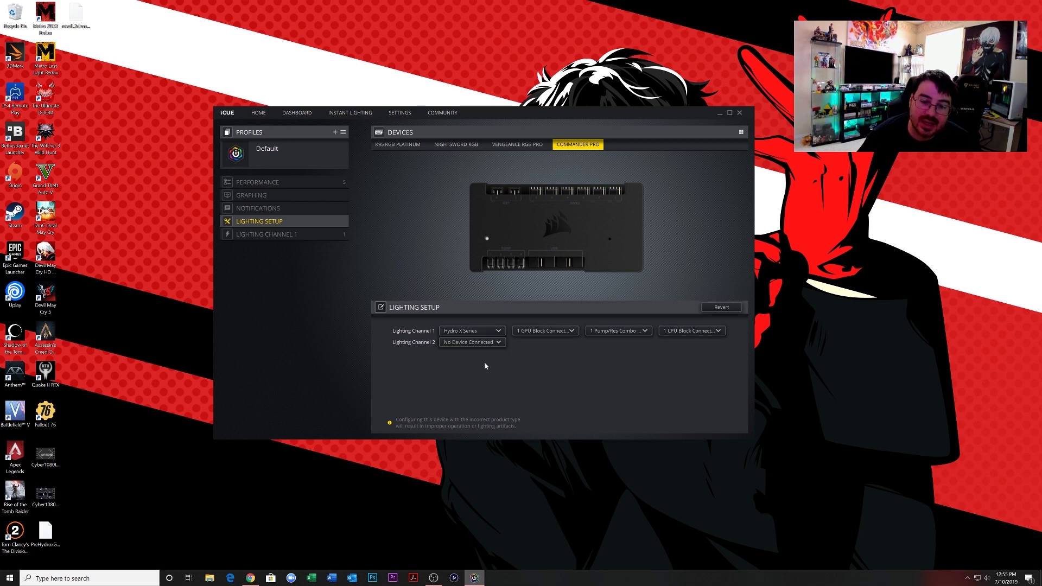
pyautogui.click(553, 332)
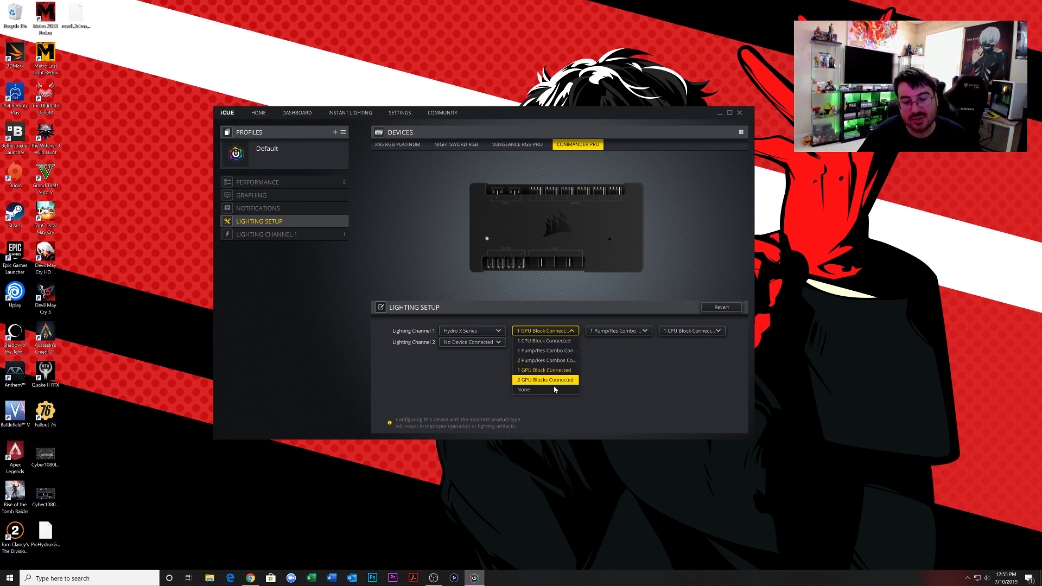
pyautogui.click(556, 390)
pyautogui.click(549, 332)
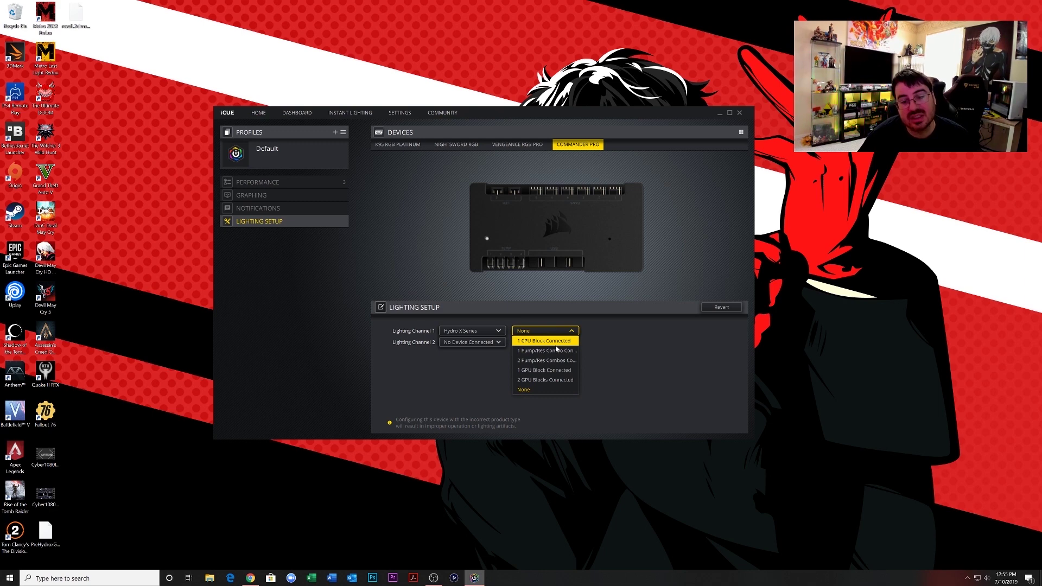
pyautogui.click(556, 342)
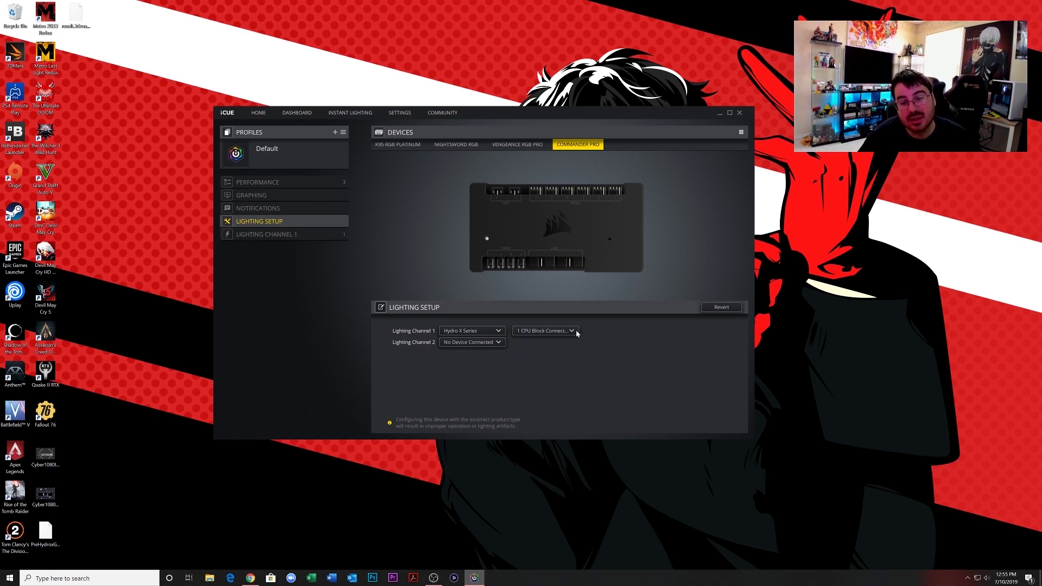
pyautogui.click(578, 330)
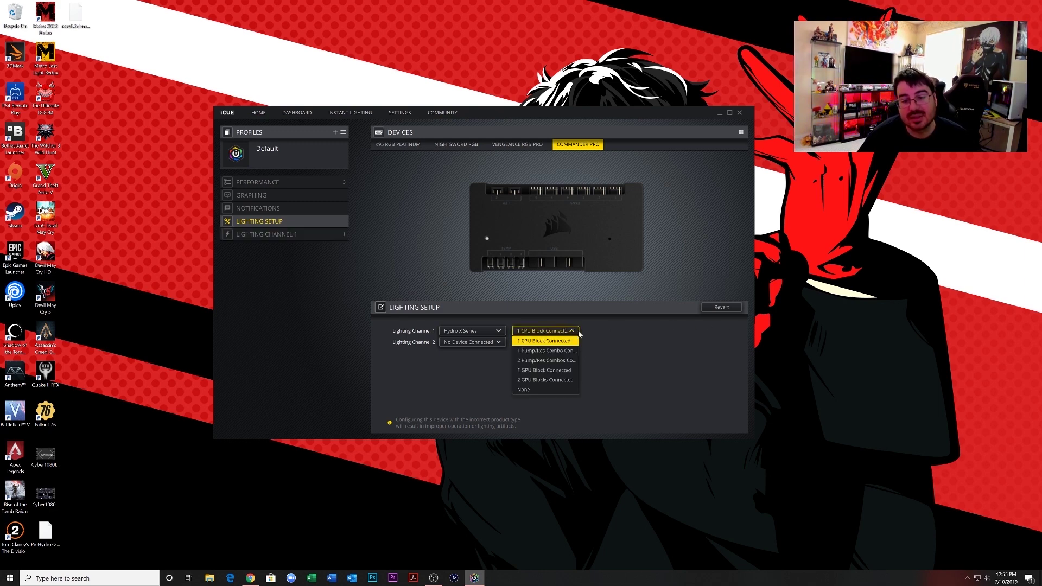
pyautogui.click(566, 341)
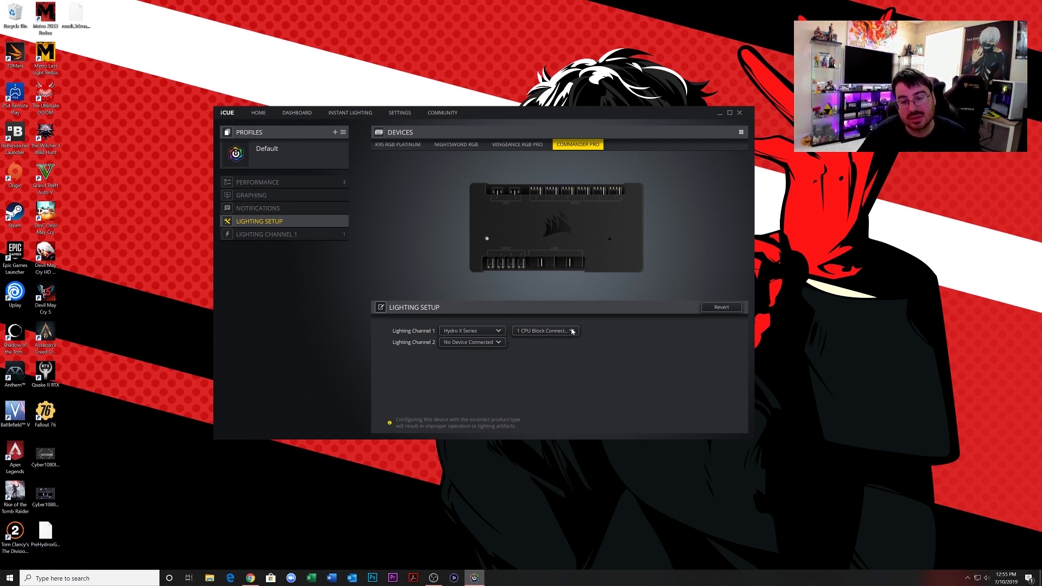
pyautogui.click(572, 331)
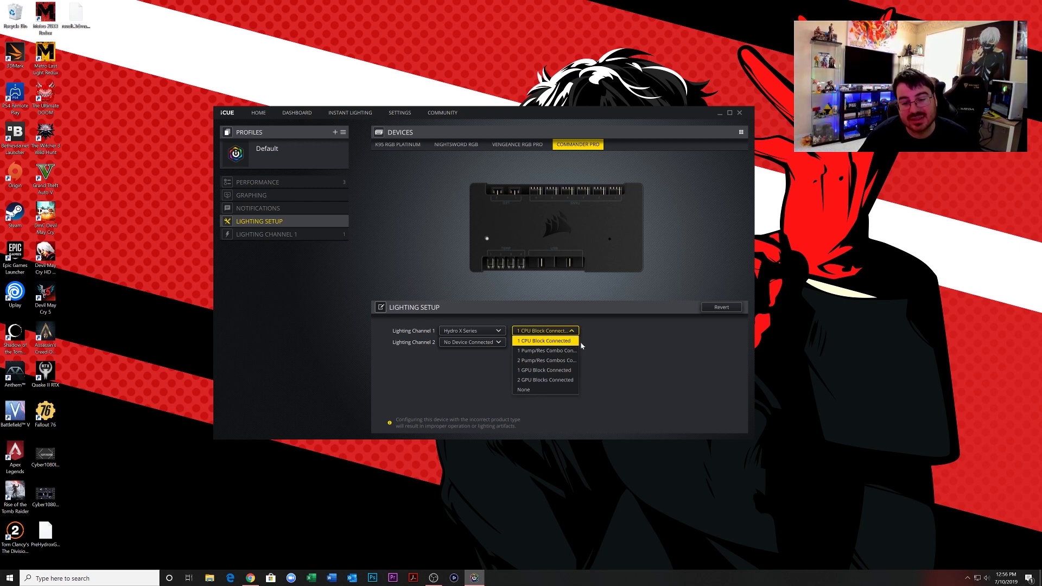
pyautogui.click(563, 371)
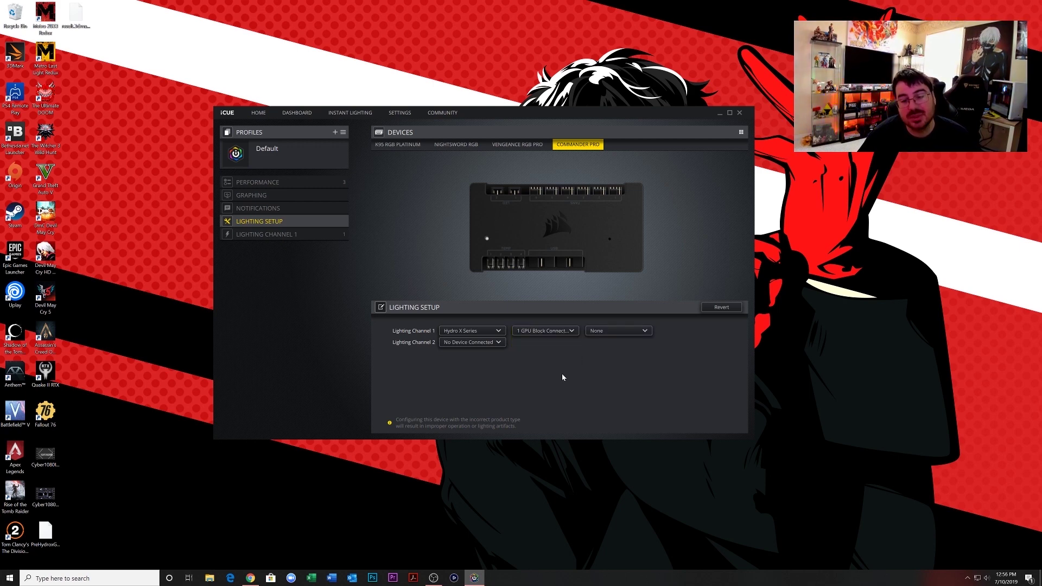
# - Add a Pump/Res Combo as the second device and 1 CPU Block as the third
pyautogui.click(618, 331)
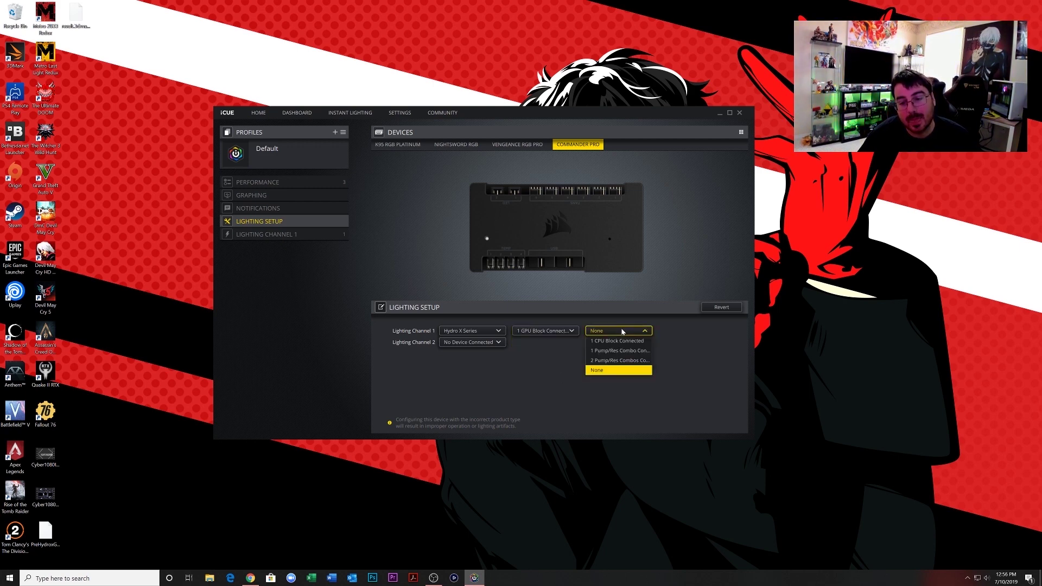
pyautogui.click(616, 356)
pyautogui.click(681, 333)
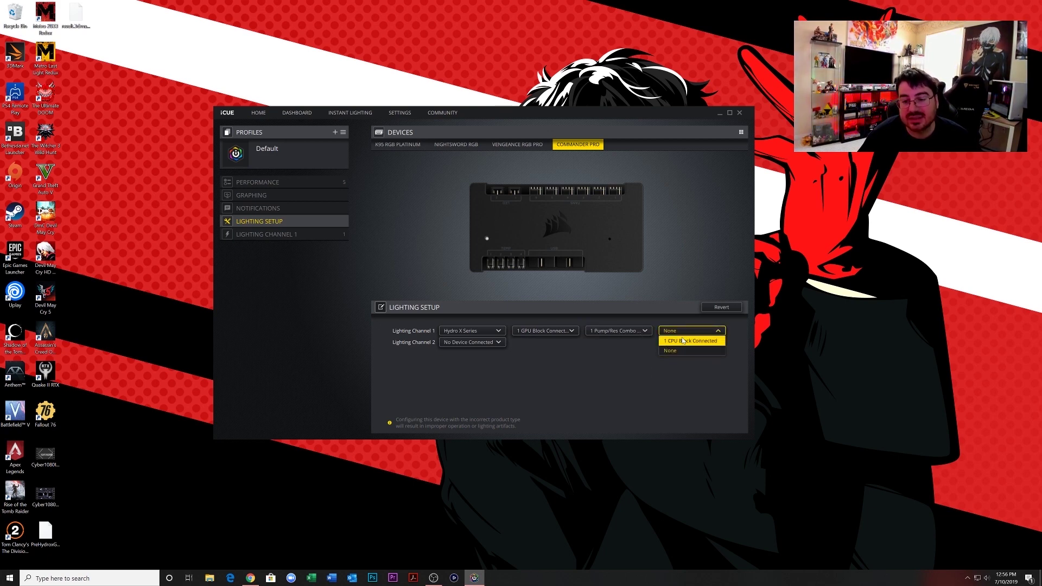
pyautogui.click(684, 341)
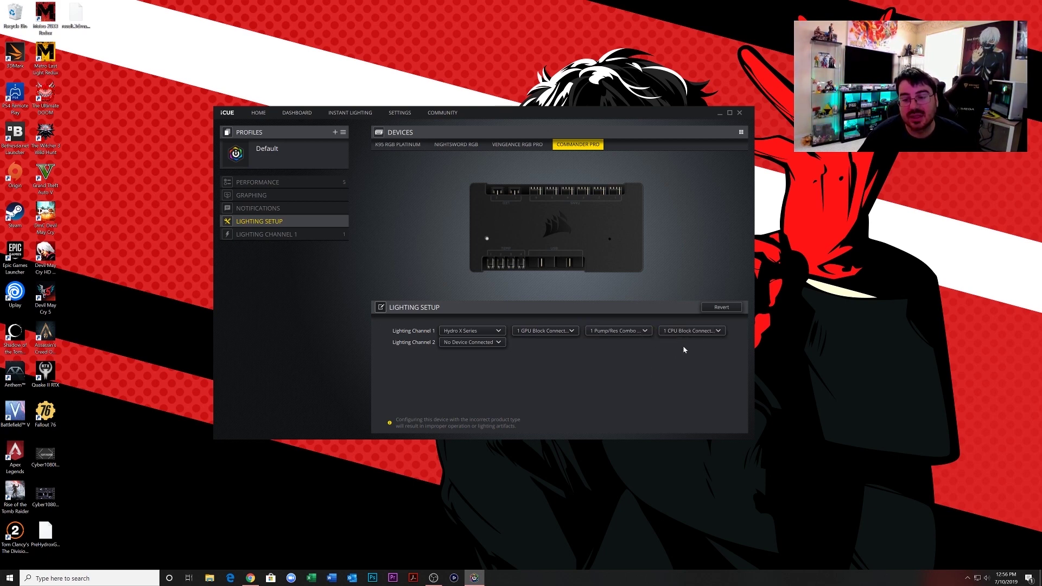
# - Set Lighting Channel 2 to LL RGB Series Fans and return to the Performance presets
pyautogui.click(461, 343)
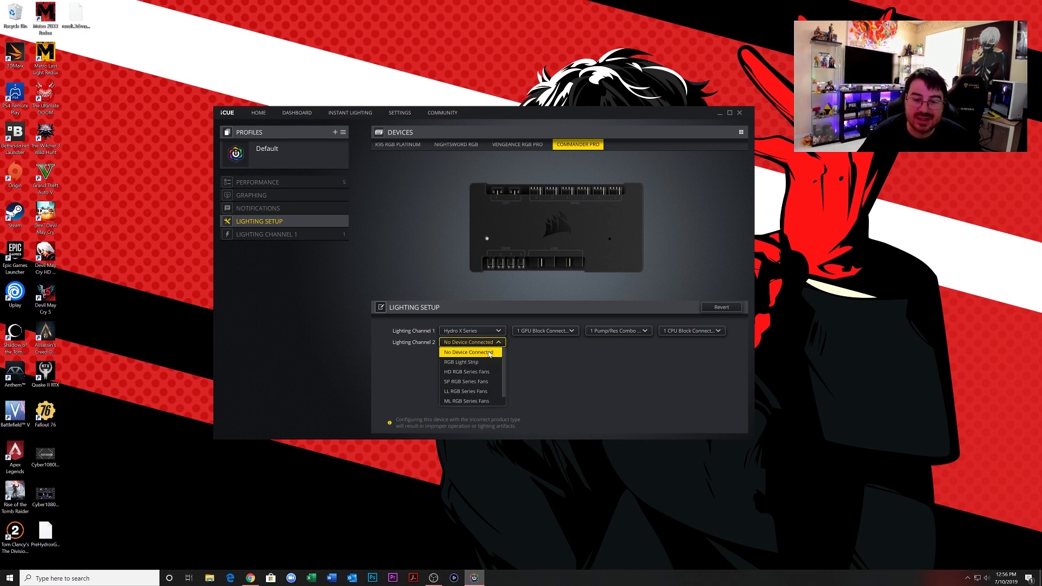
pyautogui.click(492, 392)
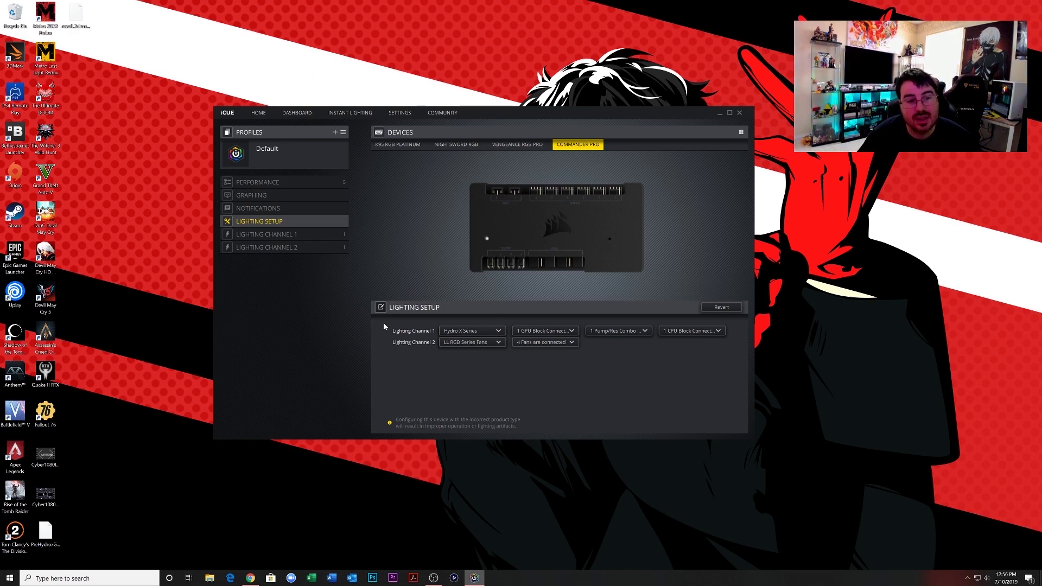
pyautogui.click(257, 183)
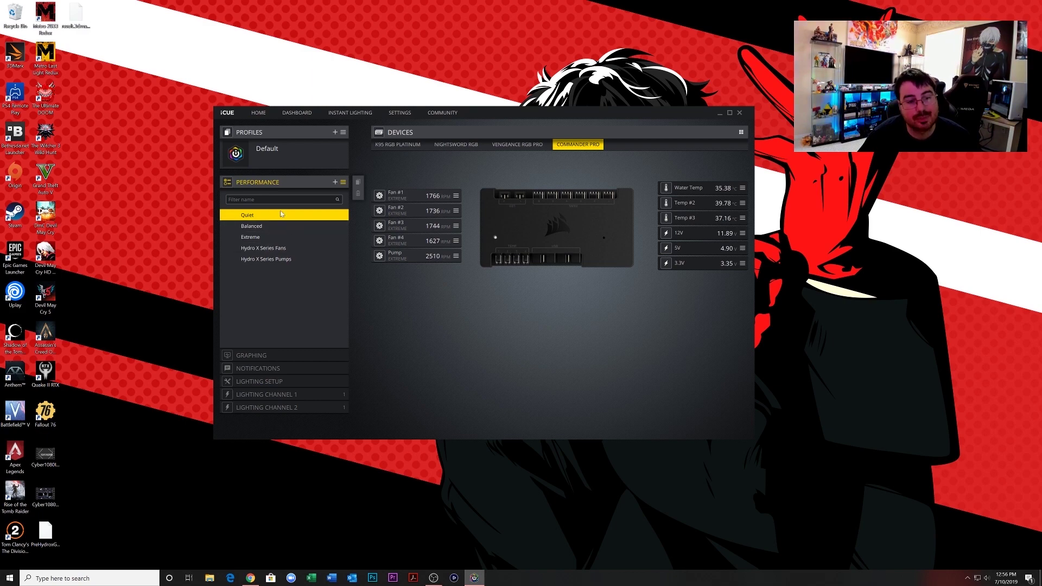
# - Apply Hydro X Series Fans to Fans #1–#4 and Hydro X Series Pumps to the Pump
pyautogui.click(307, 249)
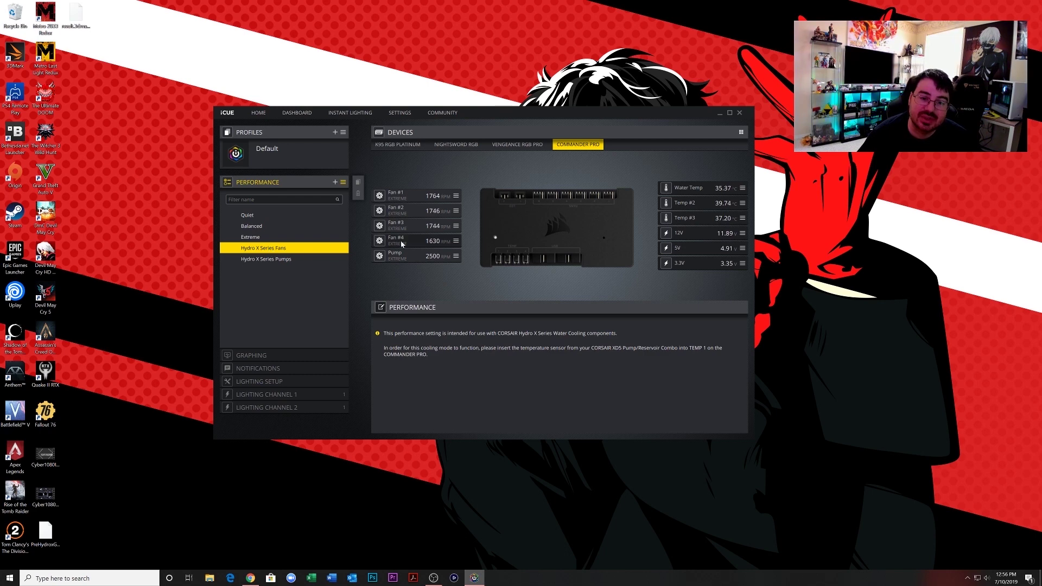
pyautogui.moveTo(402, 245); pyautogui.dragTo(416, 198)
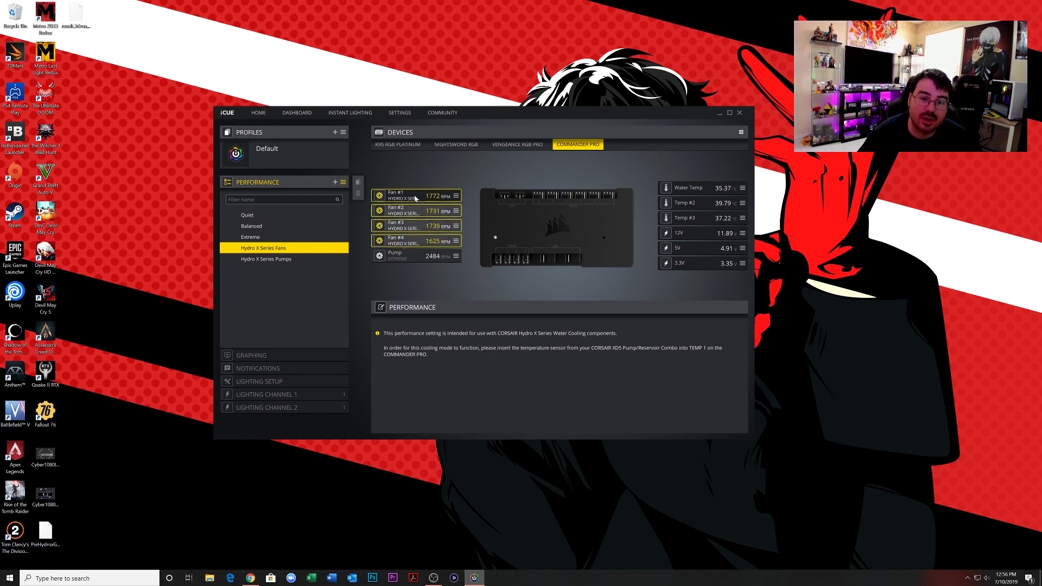
pyautogui.click(287, 260)
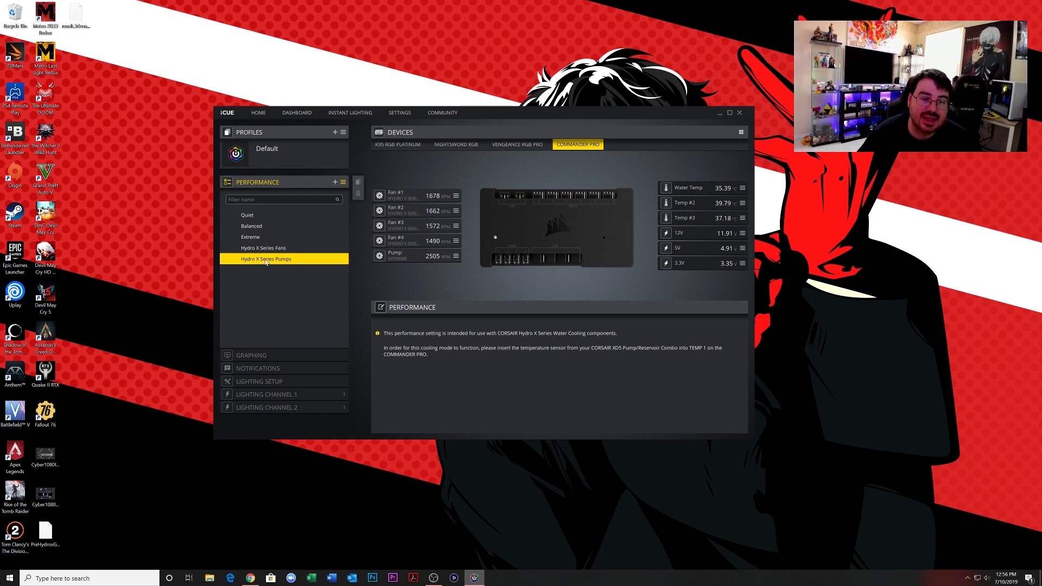
pyautogui.click(412, 256)
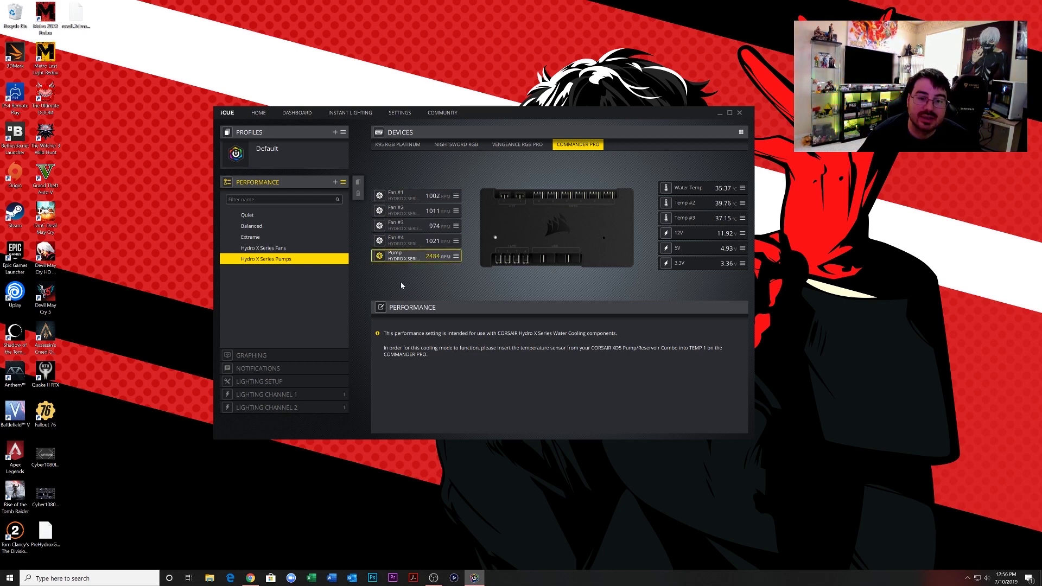